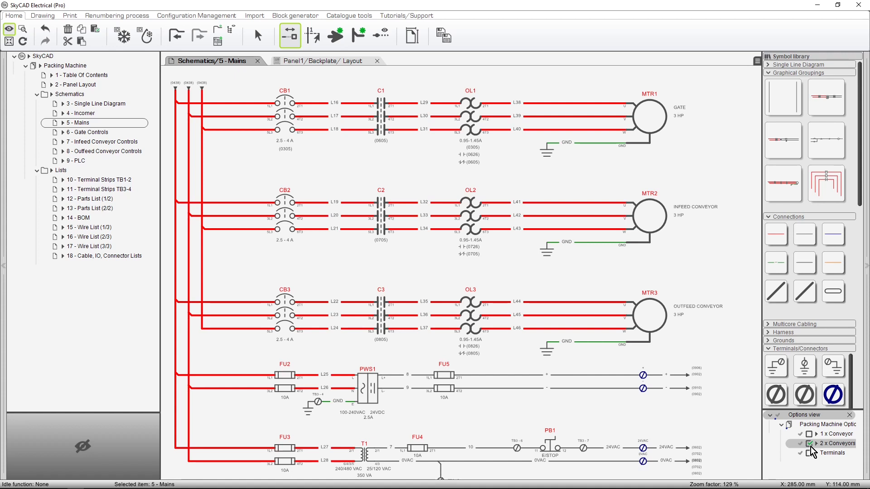
- Deactivate the 2 x Conveyors option, activate Terminals, and move motor MTR1 farther from overload OL1 along its wires
click(809, 445)
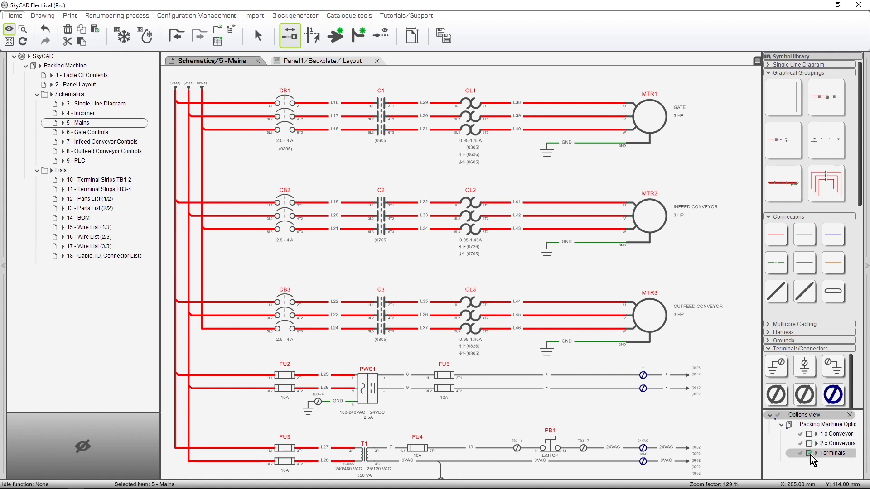
click(643, 141)
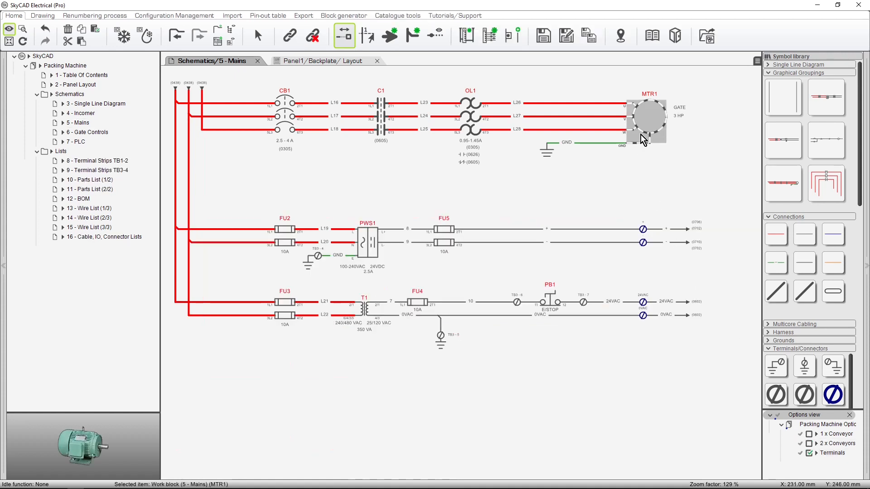
drag(643, 140, 715, 140)
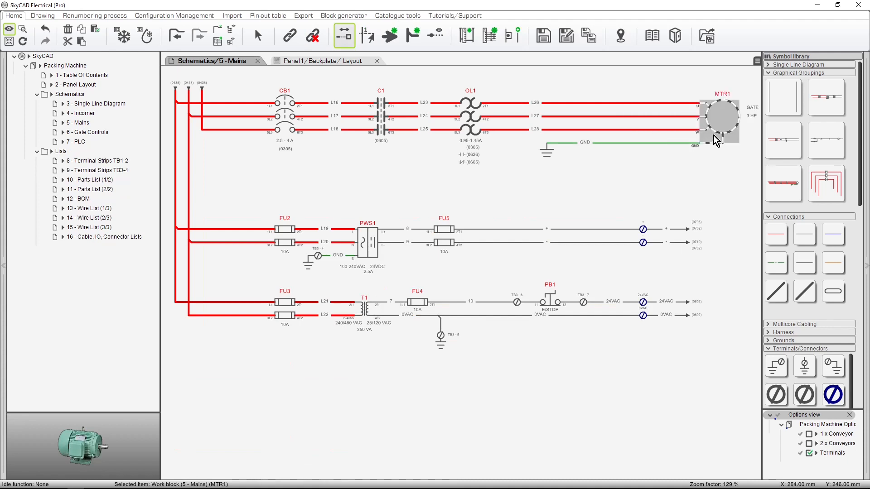
- Insert terminals with strip and junction numbering on the three phase wires feeding MTR1, then renumber the wires
click(776, 394)
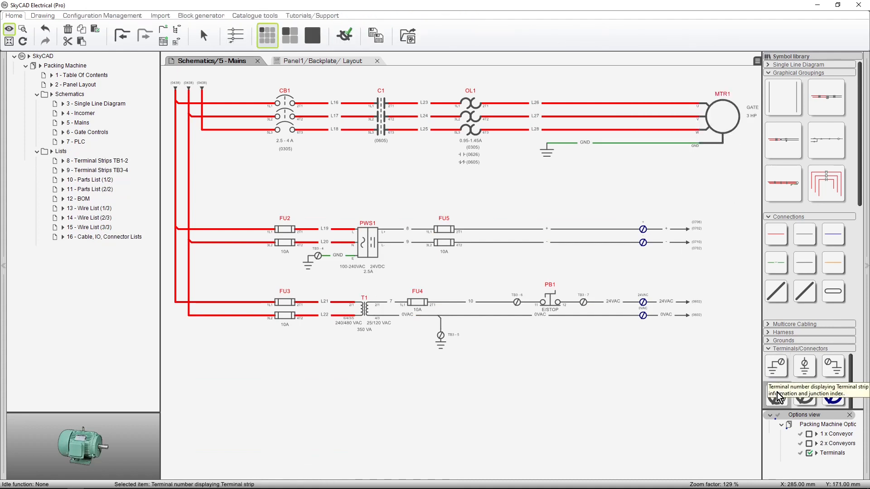
drag(584, 95, 582, 139)
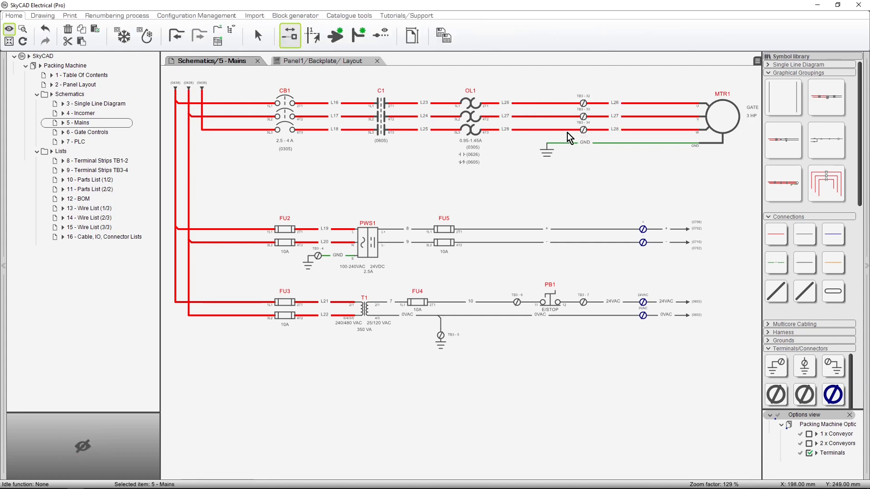
click(122, 15)
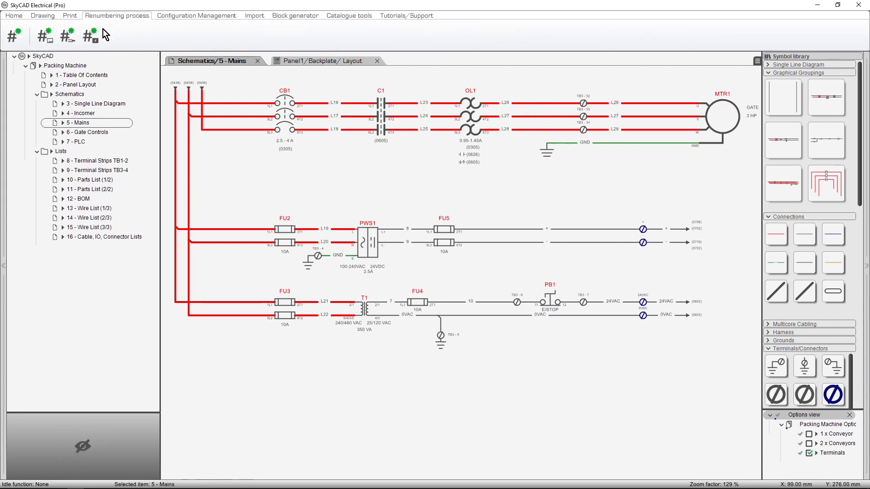
click(75, 43)
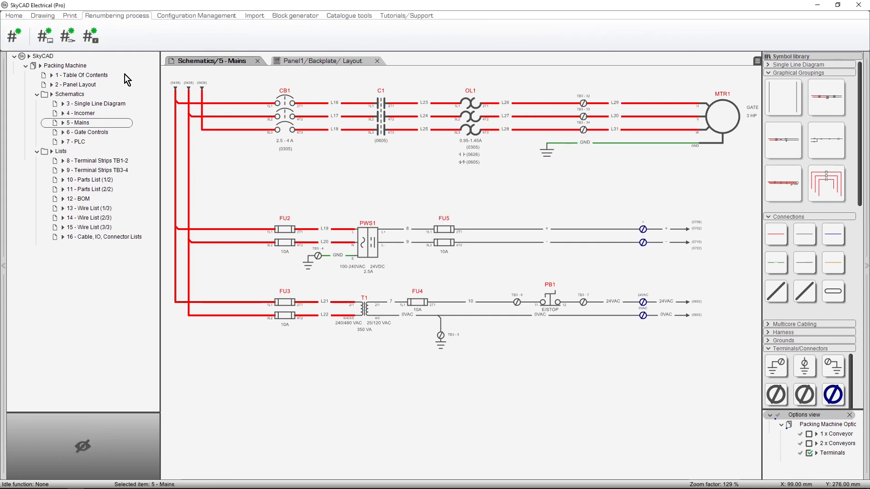
- Turn the Terminals option off and back on to compare the Mains page in both configurations
click(809, 455)
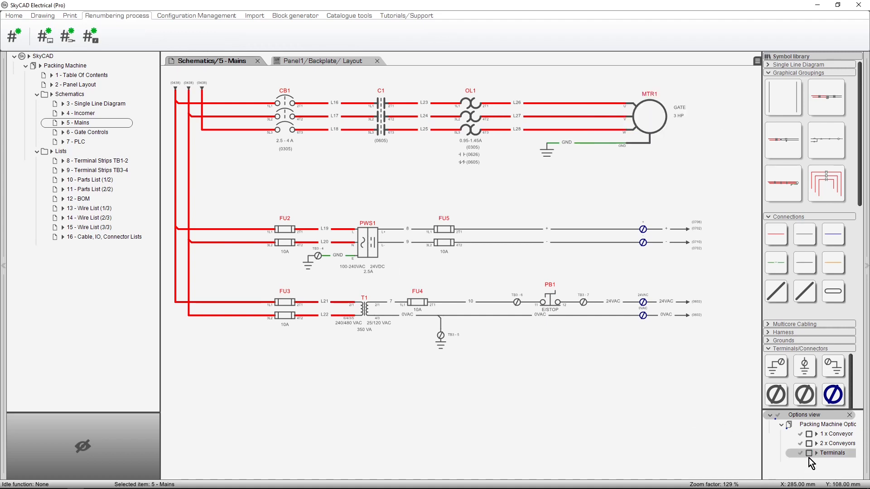
click(809, 453)
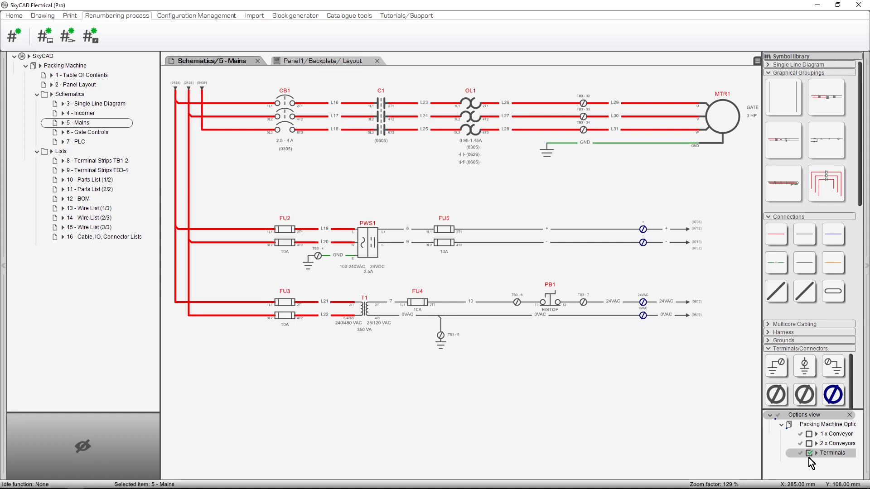
- Add a new page to the Schematics folder and renumber the whole project
click(80, 97)
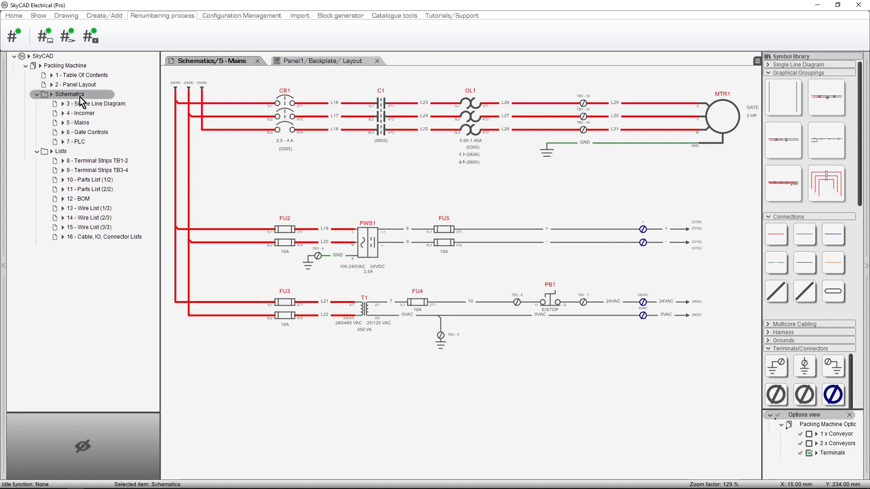
click(108, 17)
click(19, 38)
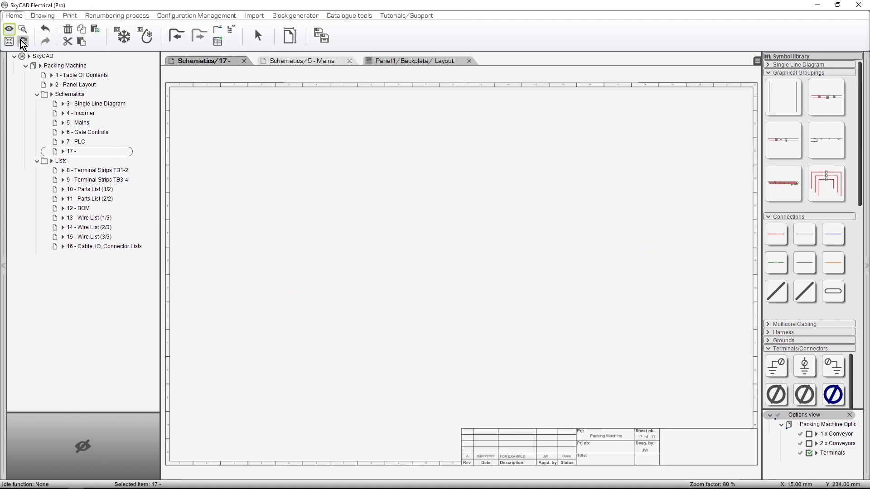
click(97, 15)
click(19, 41)
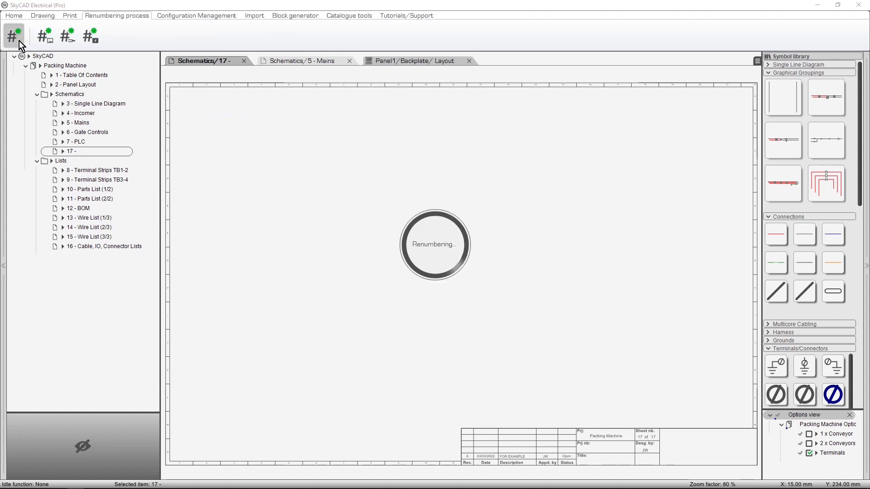
- In the Panel1 backplate layout, move terminal strip TB2 from the third DIN rail to the fourth rail
click(379, 63)
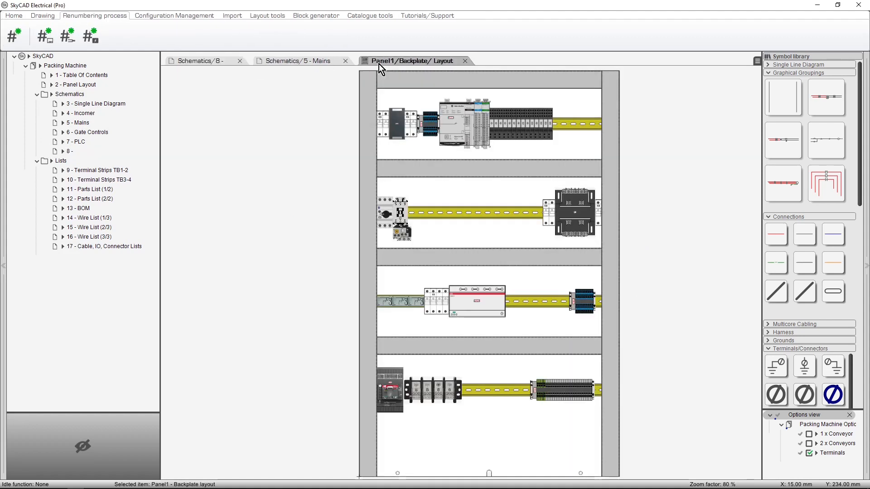
click(583, 298)
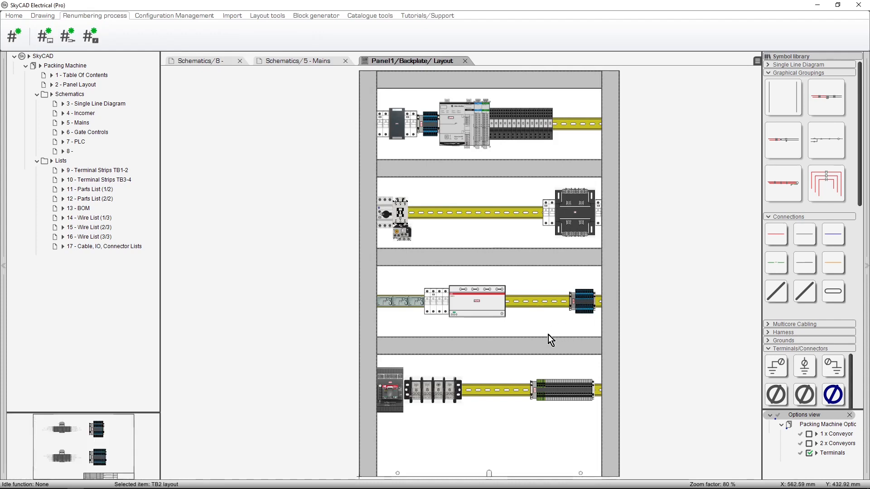
drag(548, 335, 496, 389)
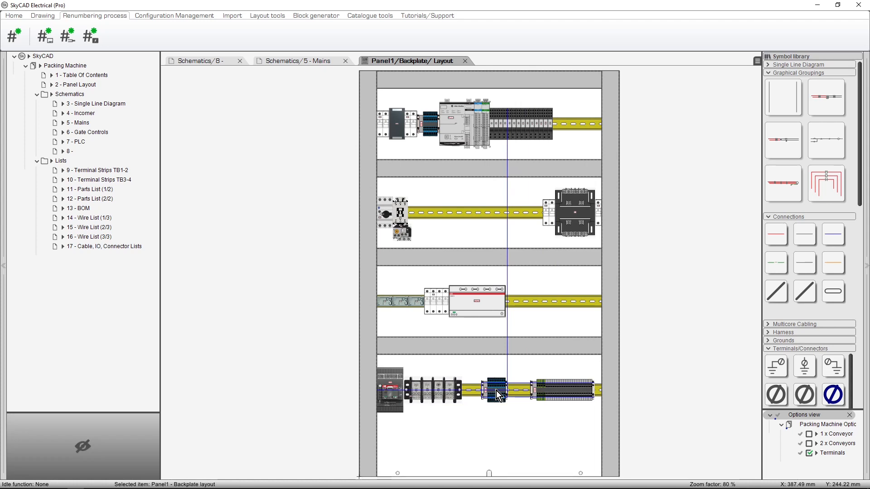
- Deactivate the Terminals option and return to the 5 - Mains schematic page
click(812, 458)
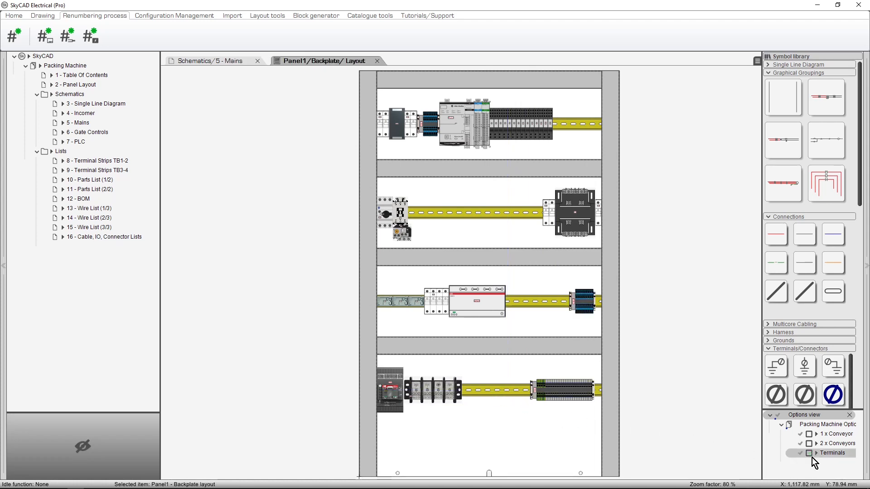
click(219, 61)
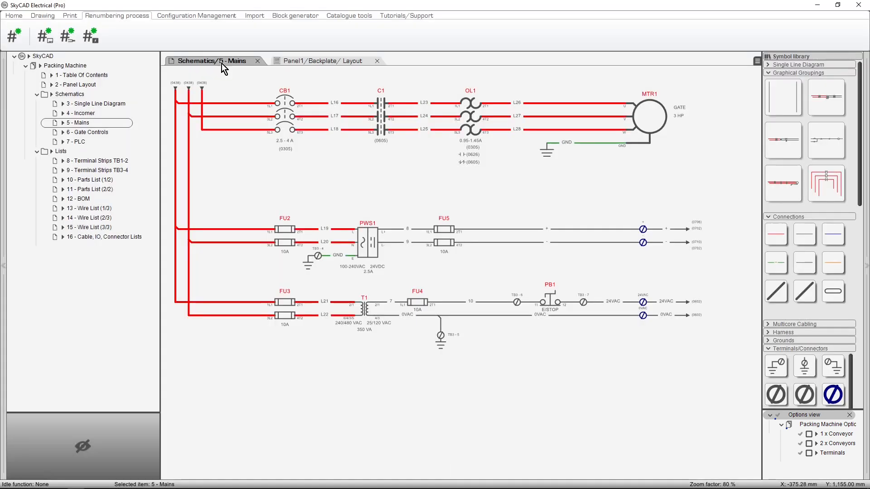
- Hide the options view, display it again, resize it, and close it
click(850, 416)
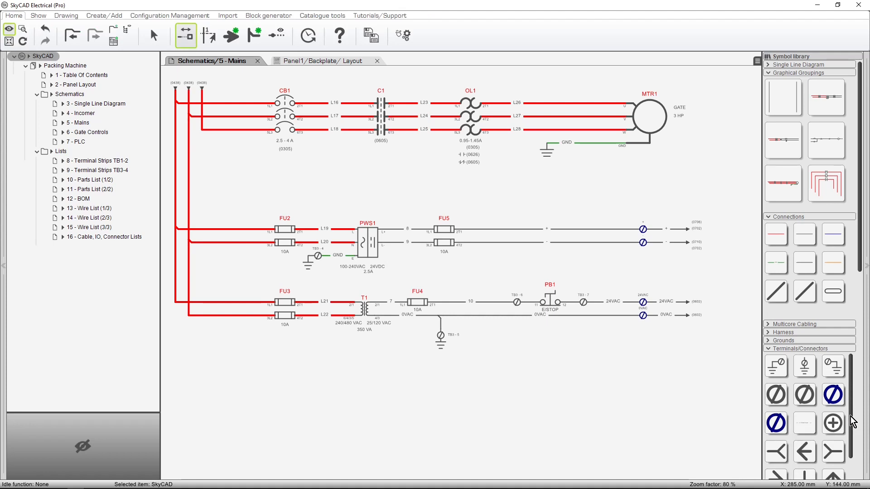
click(172, 16)
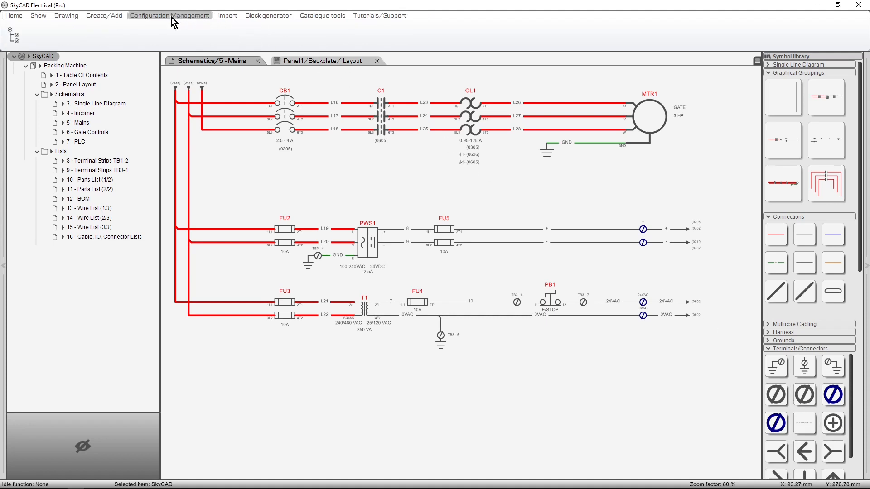
click(21, 44)
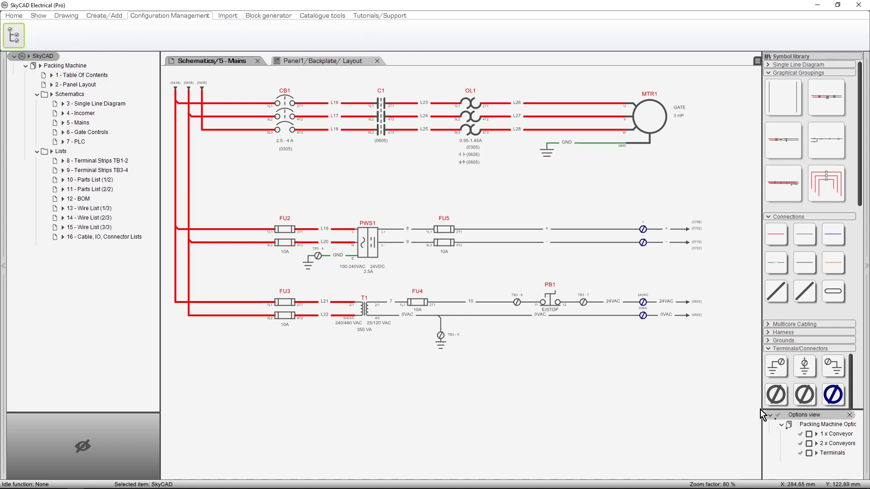
drag(787, 410, 732, 438)
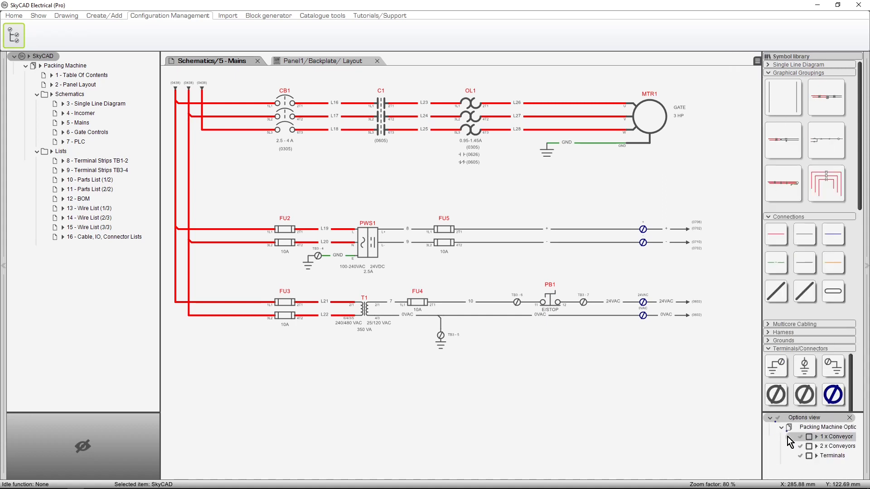
click(850, 417)
- Close the Packing Machine project without saving its changes
click(64, 66)
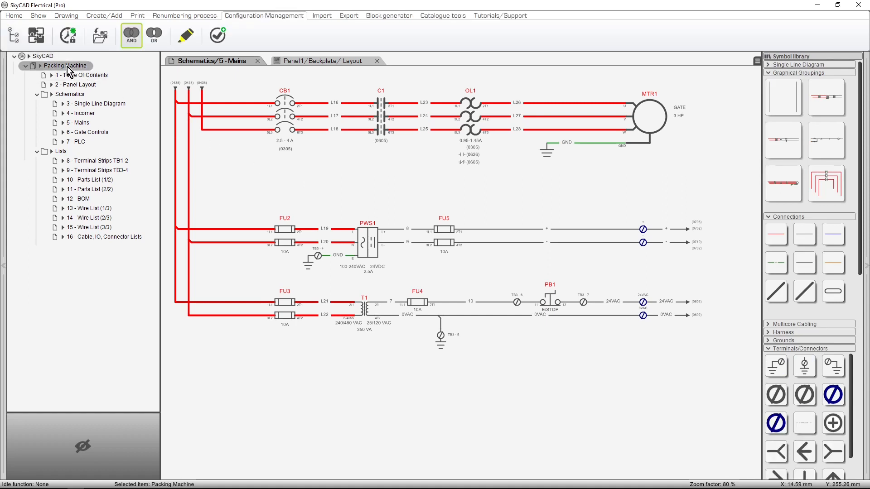
click(14, 15)
click(343, 35)
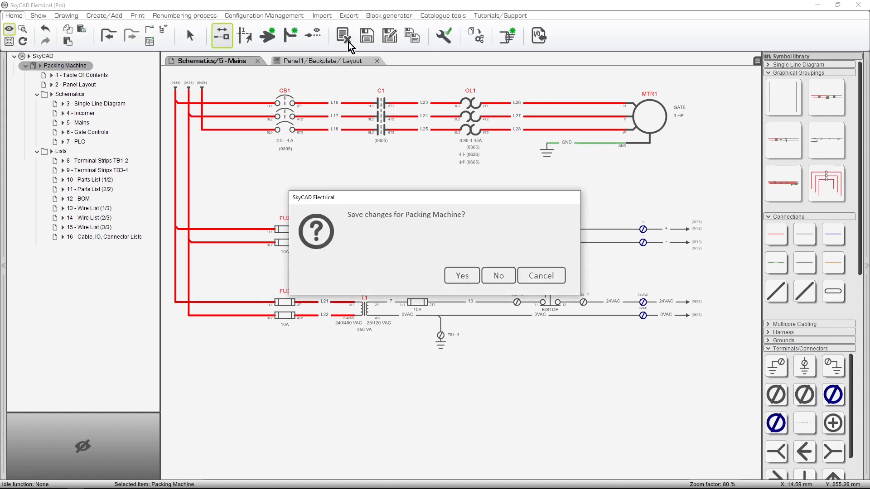
click(498, 276)
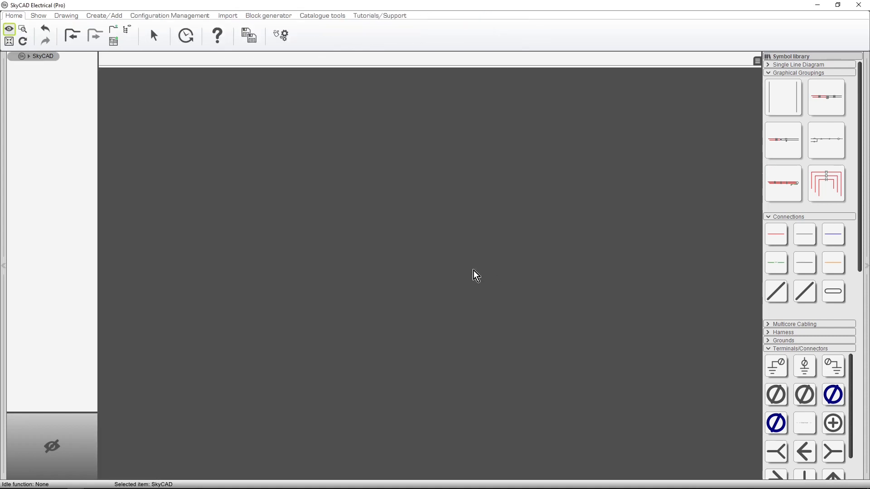
- Open Stacker Machine.SkyCadFile and enlarge the options view to examine its conveyor count, HP and bidirectional options
click(97, 17)
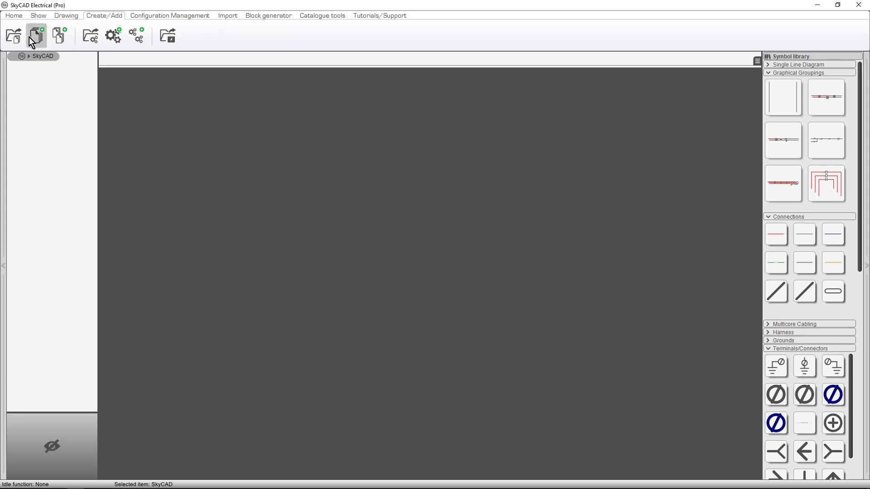
click(14, 36)
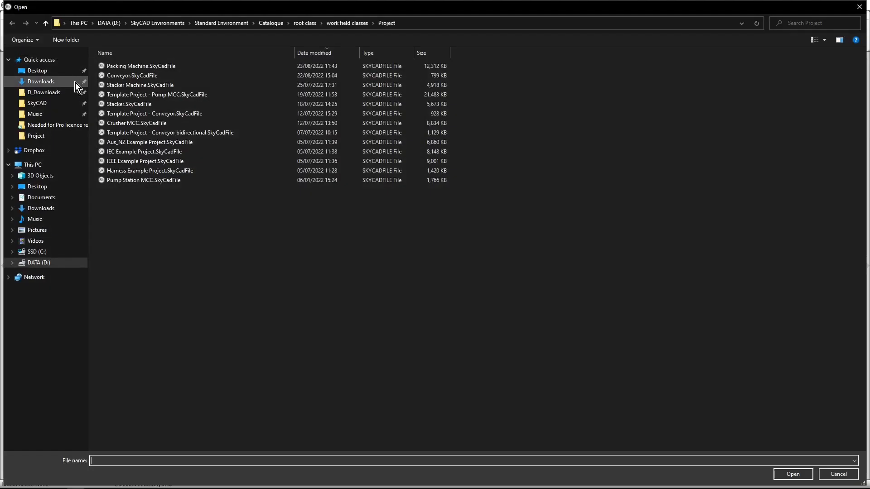
double_click(109, 86)
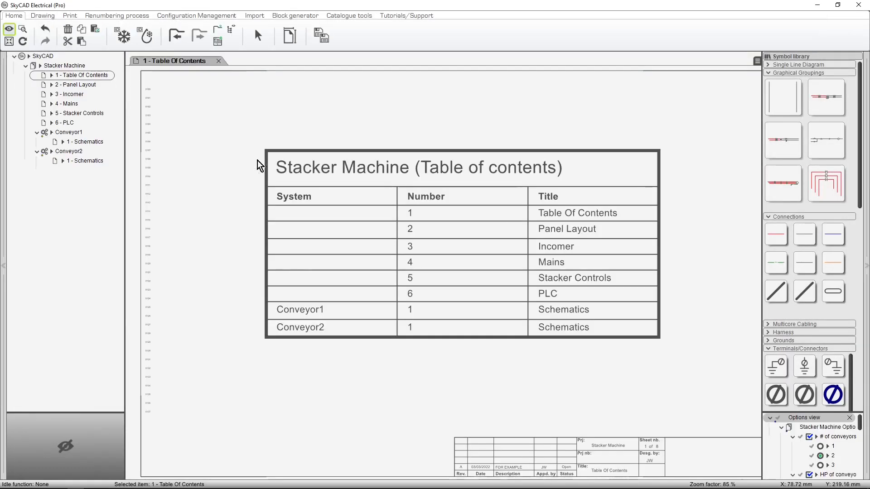
drag(776, 413, 777, 318)
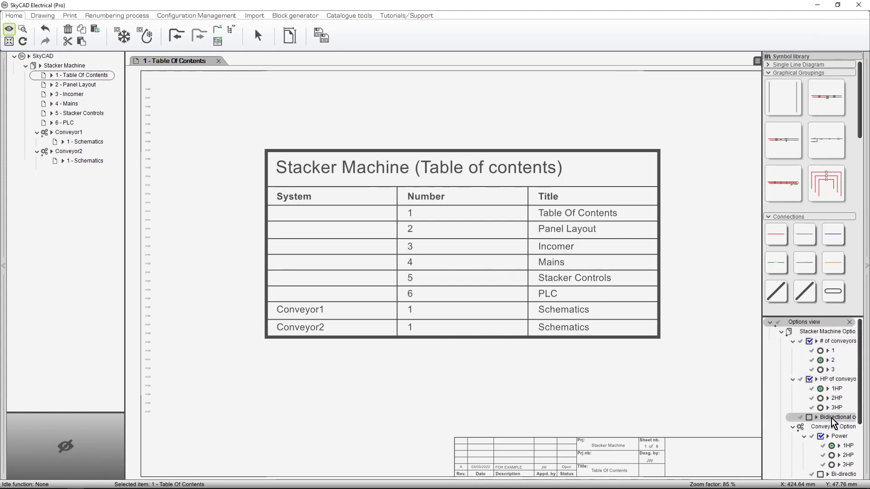
- Close the Stacker Machine project
click(70, 68)
click(223, 35)
click(447, 277)
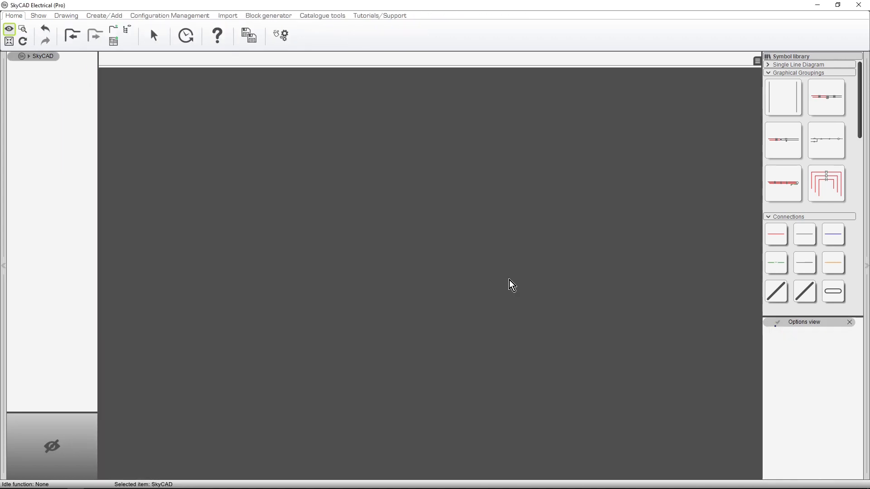
- Open the existing project file Conveyor.SkyCadFile
click(105, 15)
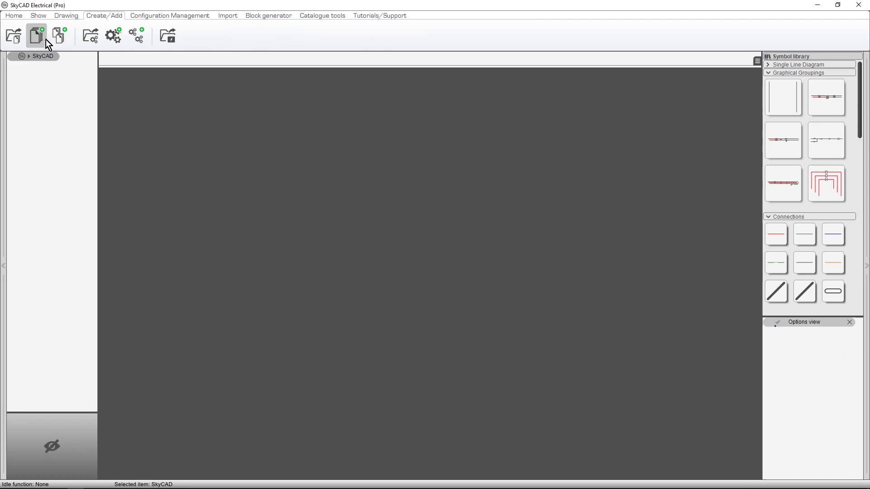
click(16, 43)
double_click(126, 79)
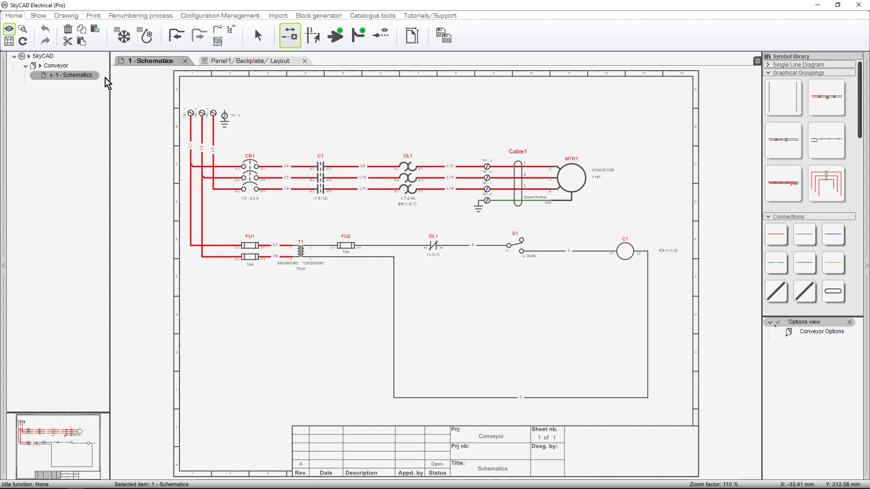
- Add a new option to the Conveyor project and name it Bidirectional
click(75, 65)
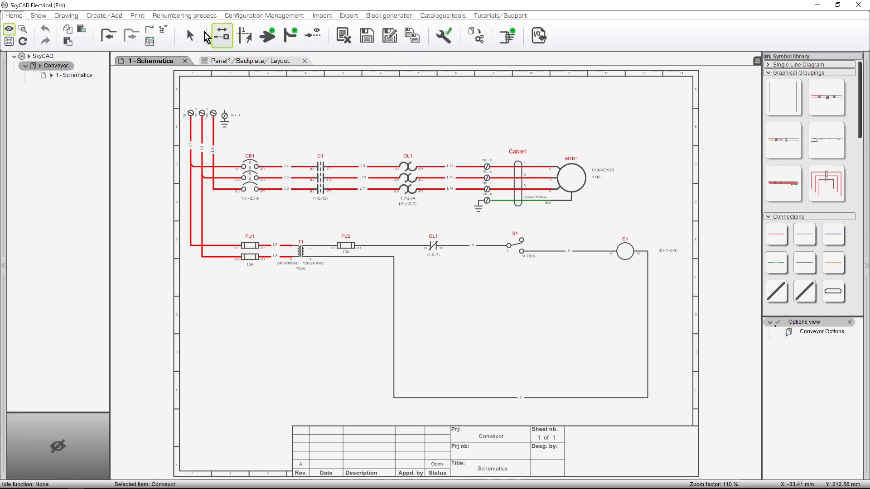
click(236, 18)
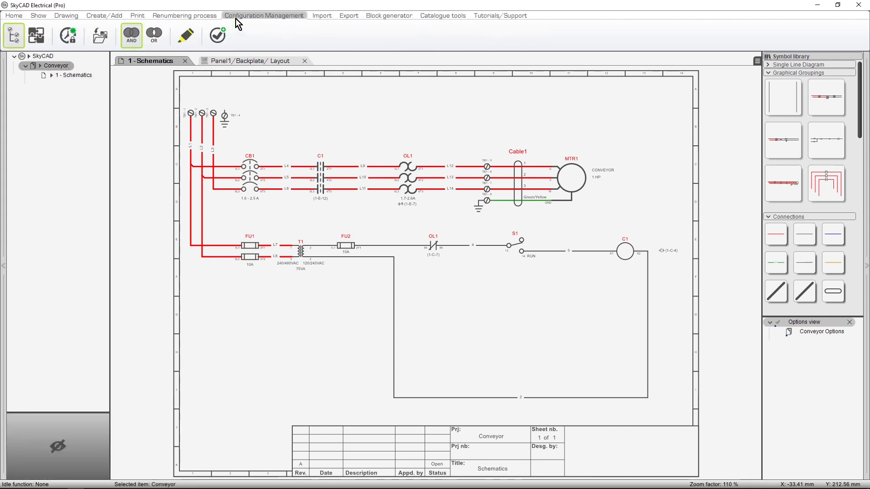
click(218, 44)
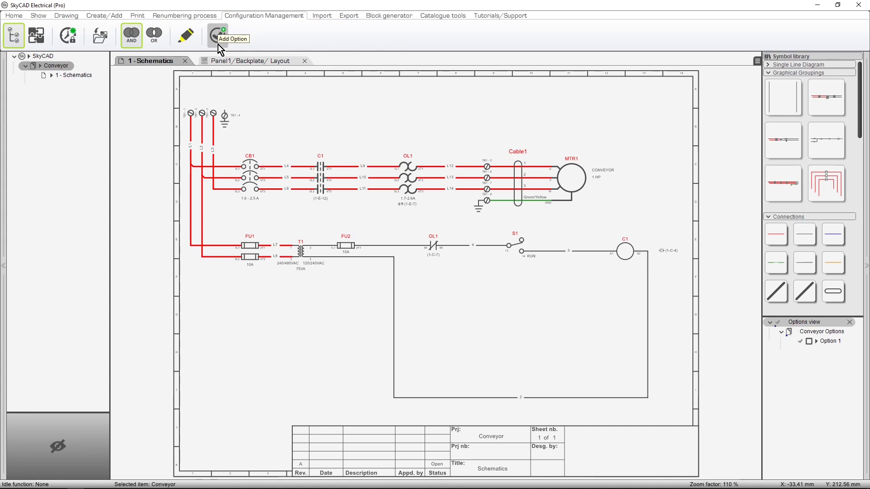
click(816, 341)
click(844, 369)
text(Bidi)
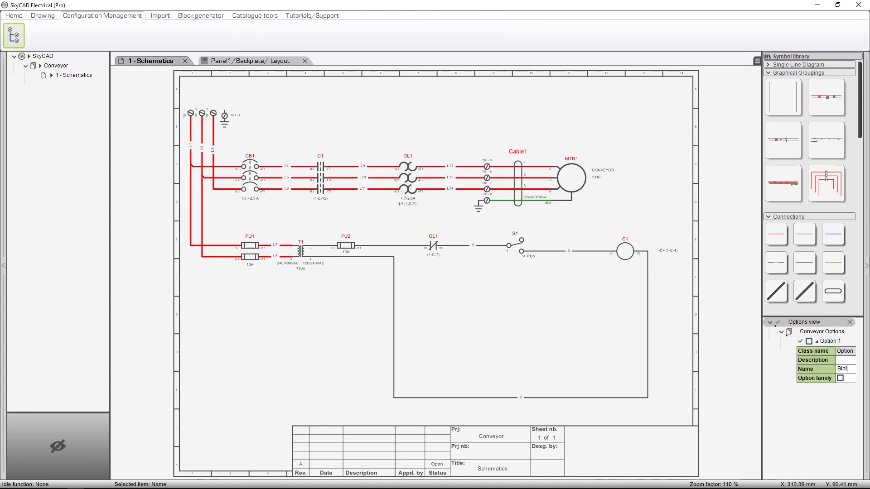
text(rectional)
click(844, 377)
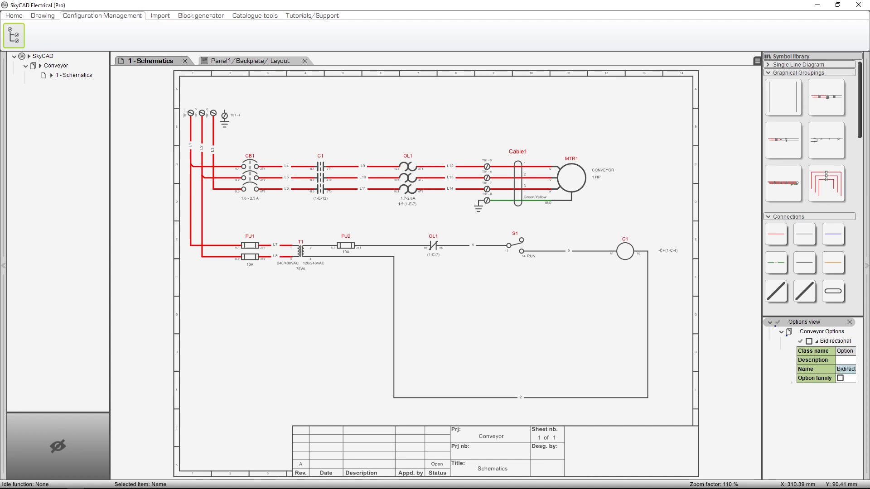
click(845, 363)
click(817, 342)
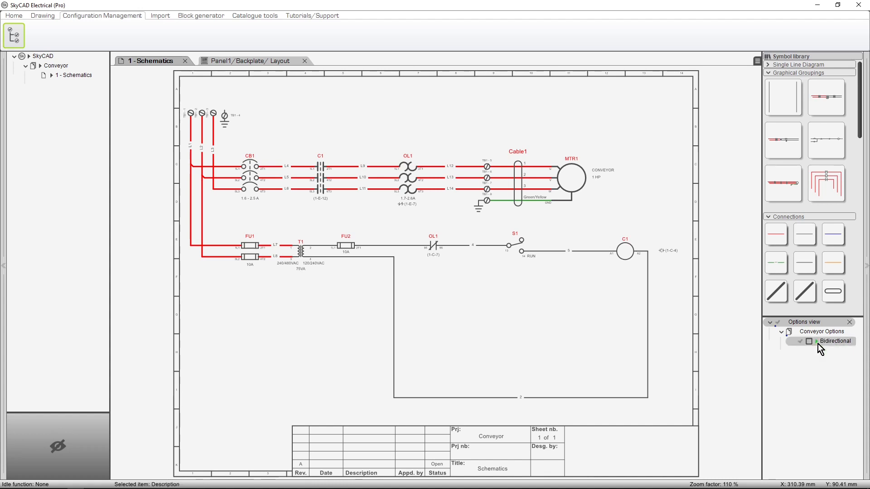
- Activate the Bidirectional option, enlarge the symbol library and place the reversing contactor grouping on contactor C1's power lines
click(811, 343)
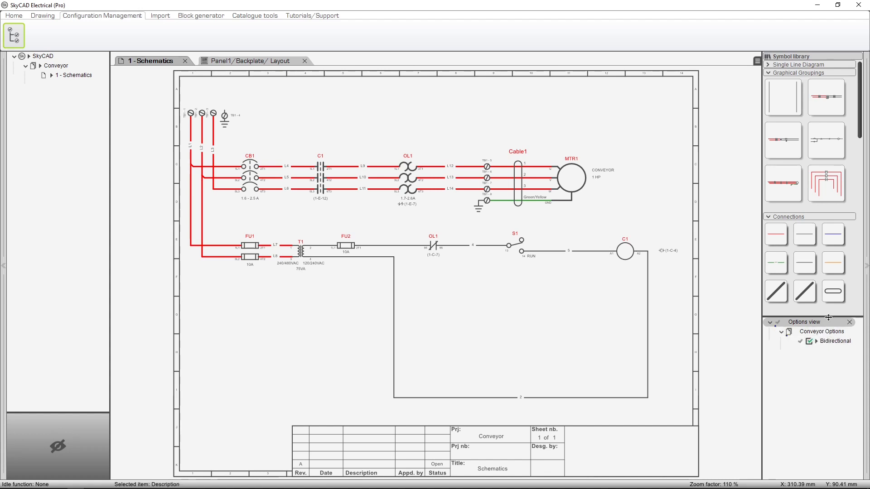
drag(829, 318, 836, 426)
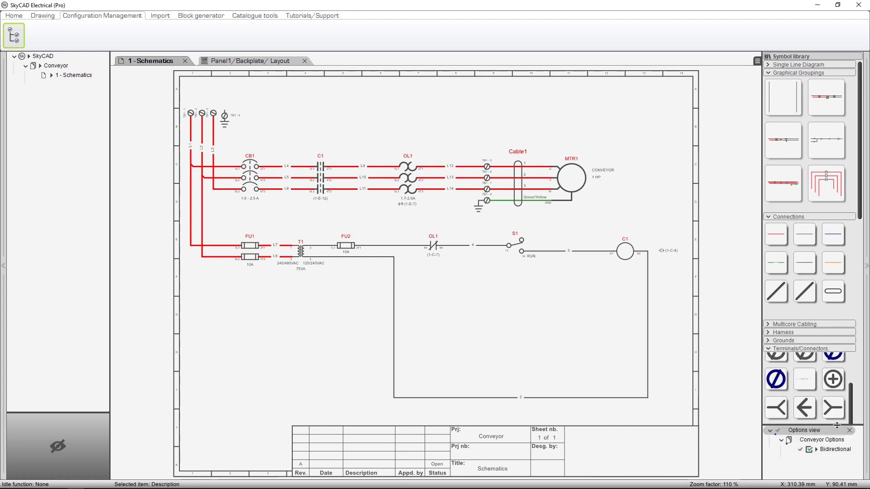
drag(826, 183, 321, 167)
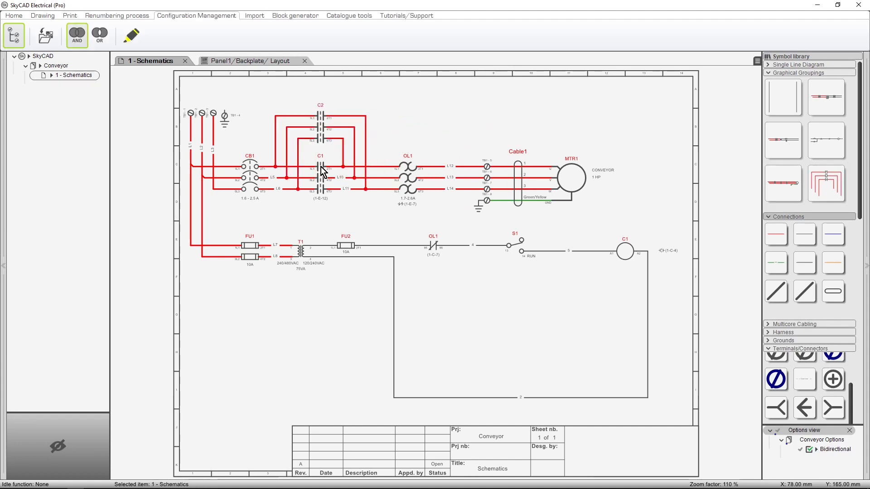
- Move coil C1 up and replace the RUN selector switch S1 with a three-position FWD/OFF/REV switch
drag(625, 251, 624, 240)
click(519, 247)
key(Delete)
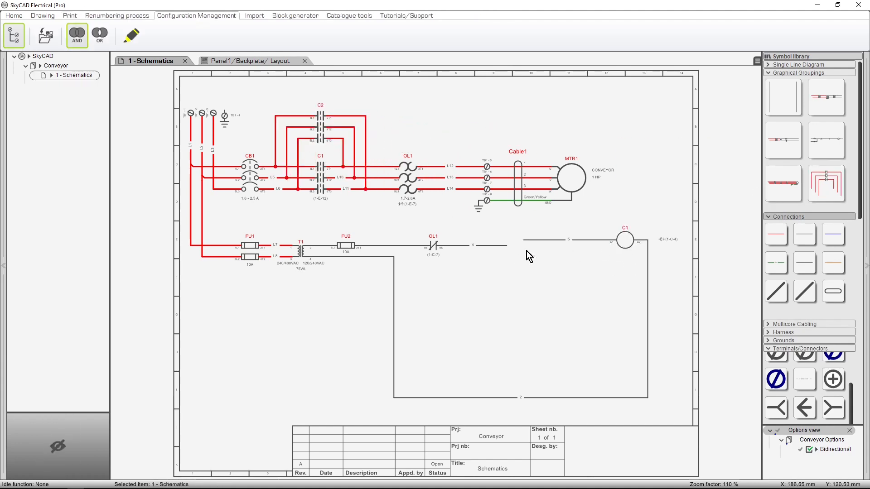
drag(860, 210, 863, 381)
drag(806, 307, 507, 245)
- Place a contactor coil below C1 and link it to the reversing contactor's power contacts C2
drag(776, 155, 616, 279)
right_click(617, 280)
click(628, 266)
click(324, 139)
- Wire coil C2 between the vertical return line and the REV contact of switch S1 with a control connection
drag(859, 255, 857, 110)
click(800, 185)
click(648, 280)
click(547, 250)
click(522, 252)
key(Escape)
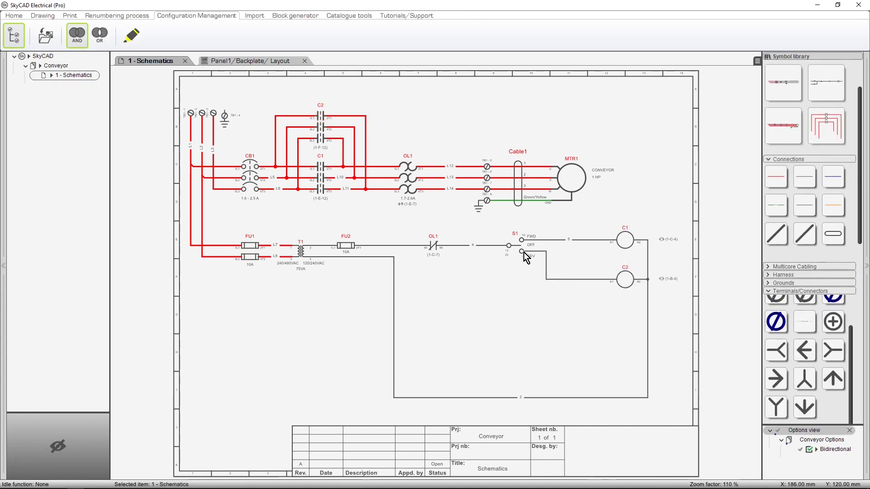
- In the Panel1 backplate layout, shift the contactor and overload along the upper rail and insert the second contactor beside the circuit breaker
click(268, 61)
mouse_move(271, 170)
mouse_down()
mouse_move(348, 240)
mouse_move(350, 194)
mouse_up()
click(267, 15)
click(18, 37)
double_click(225, 195)
click(278, 195)
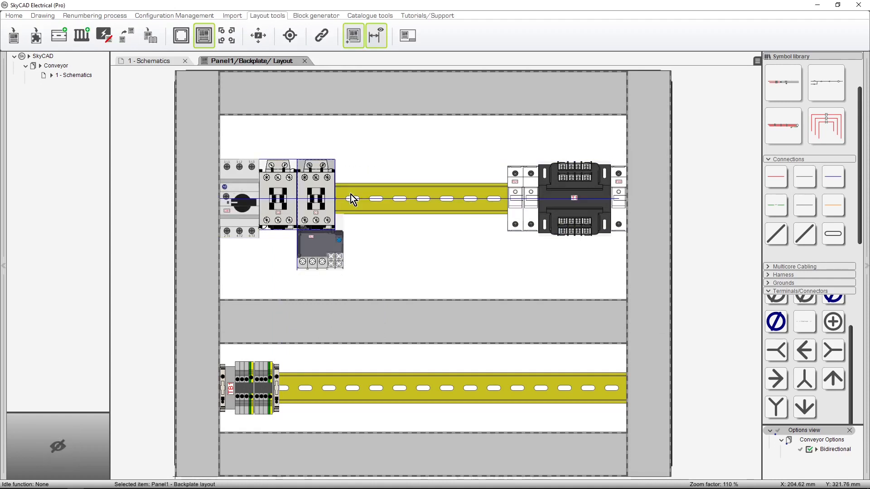
click(352, 195)
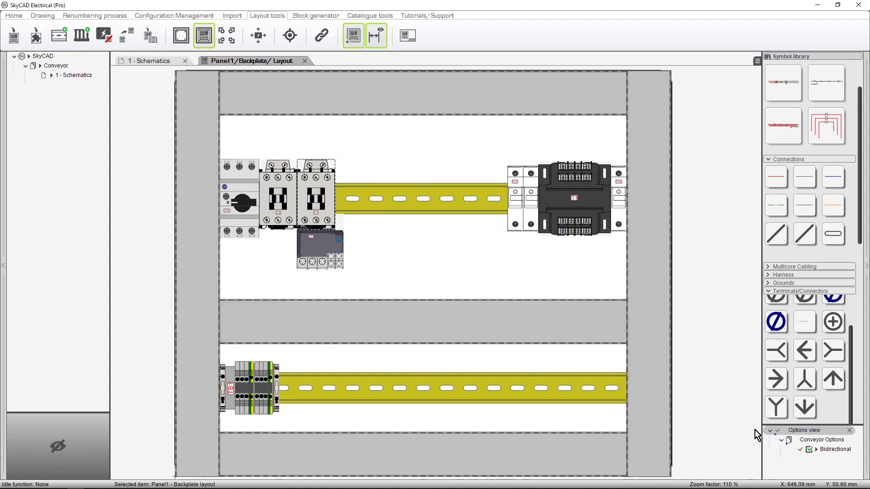
- Turn off the Bidirectional option to check the base panel layout, and return to the schematics sheet
click(807, 449)
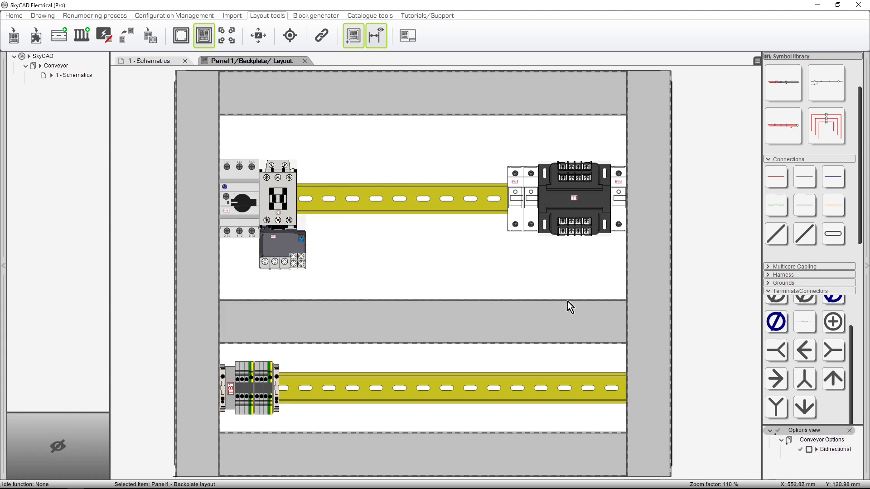
click(168, 62)
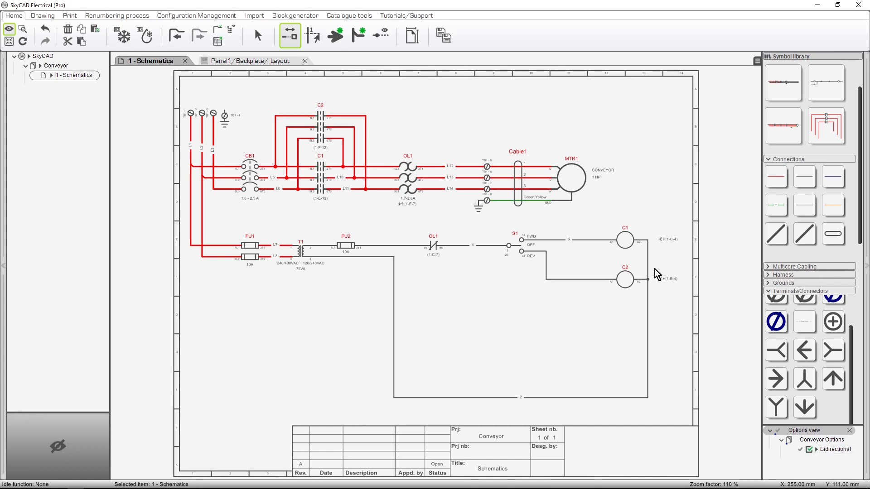
- Change the conveyor motor's tag to M1 in its properties
double_click(574, 164)
text(M1)
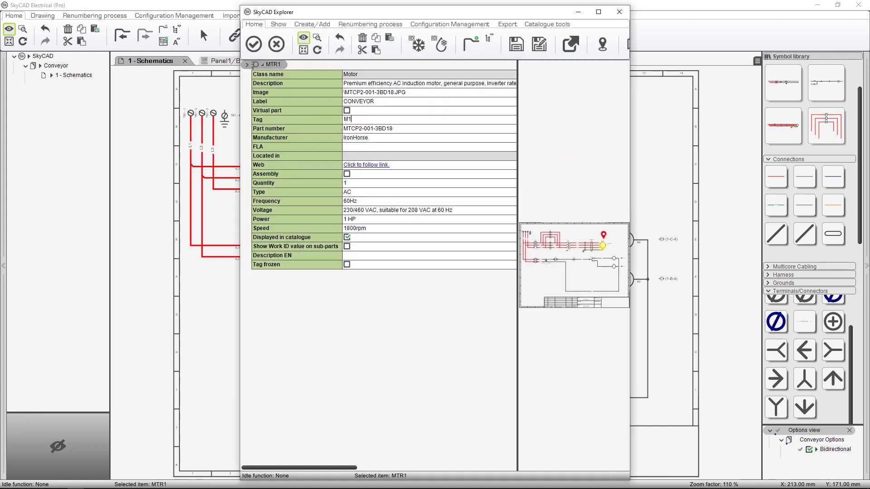
key(Return)
click(254, 44)
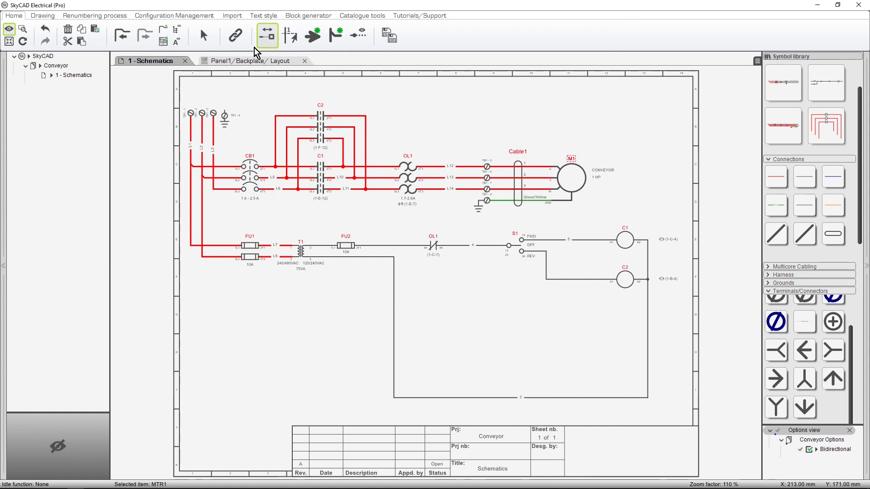
- Add another option to the Conveyor project and name it Light
click(63, 66)
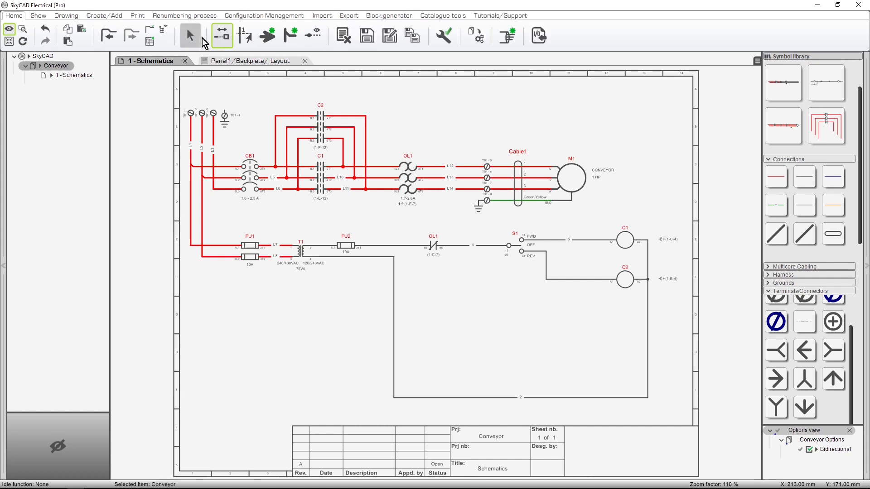
click(242, 16)
click(216, 45)
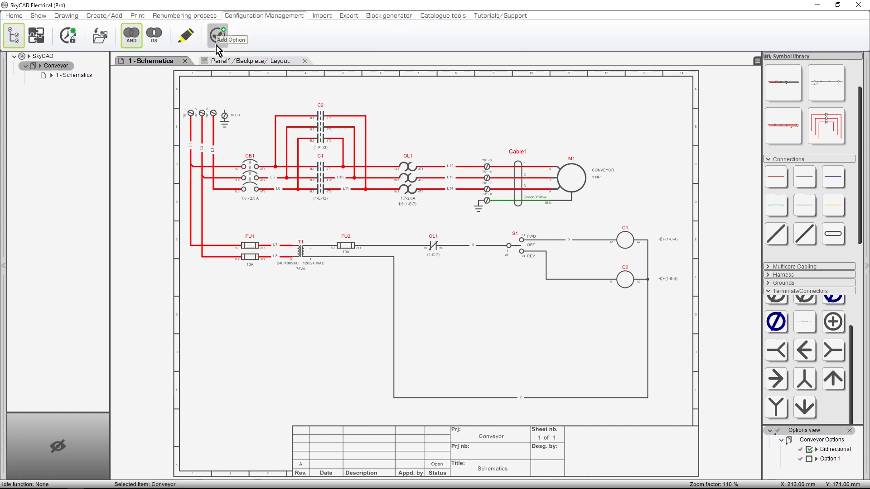
scroll(826, 466, down, 1)
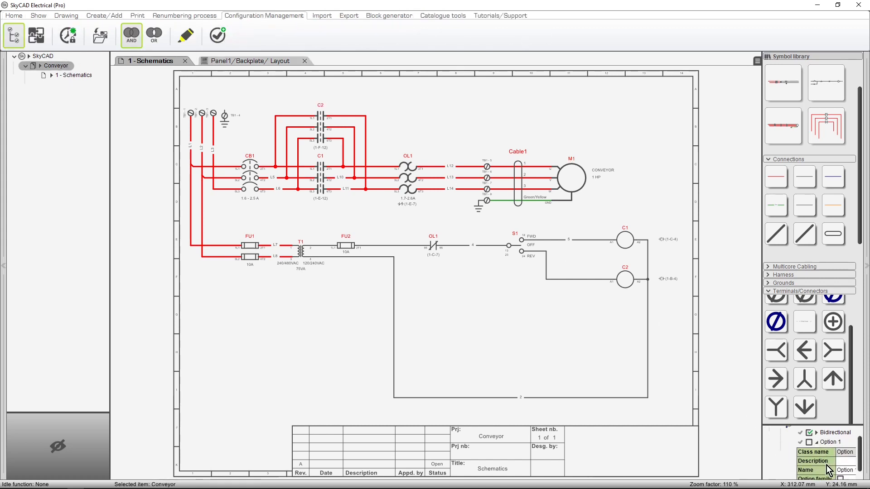
click(843, 470)
text(Light)
key(Return)
scroll(827, 456, up, 1)
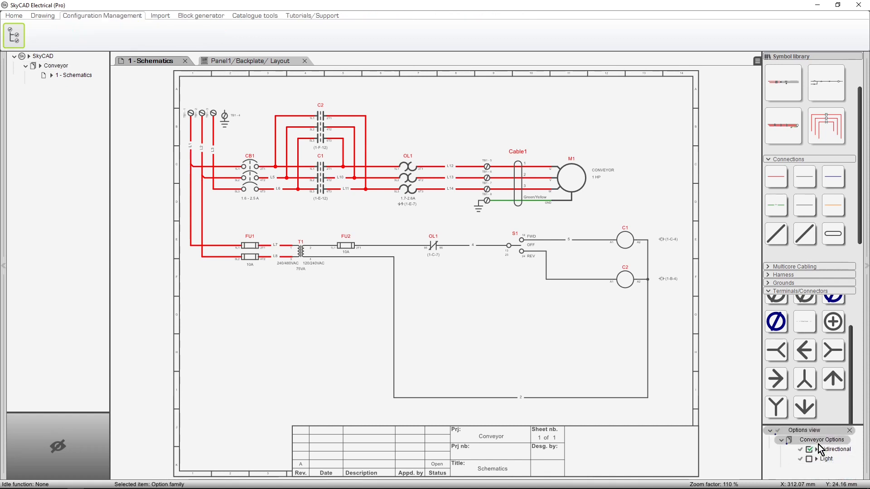
- With only the Light option active, add a RUN pilot light branch with a normally open contact linked to coil C1
click(809, 460)
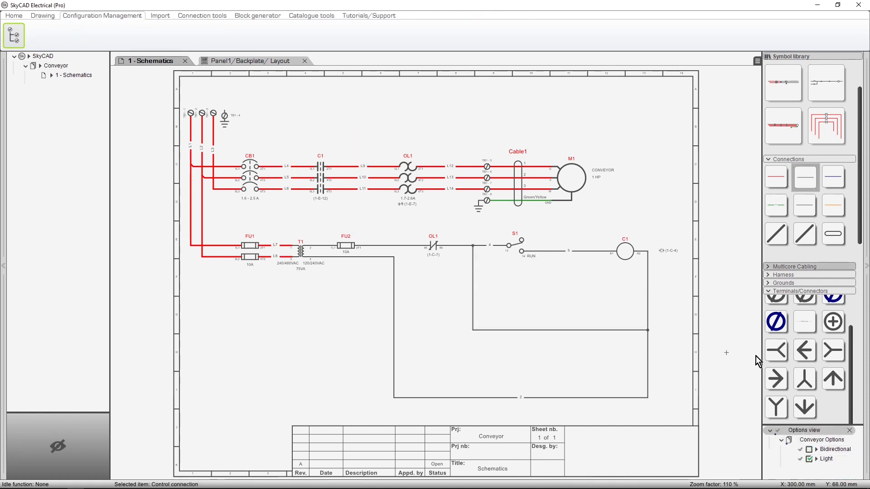
right_click(534, 330)
click(561, 264)
click(623, 254)
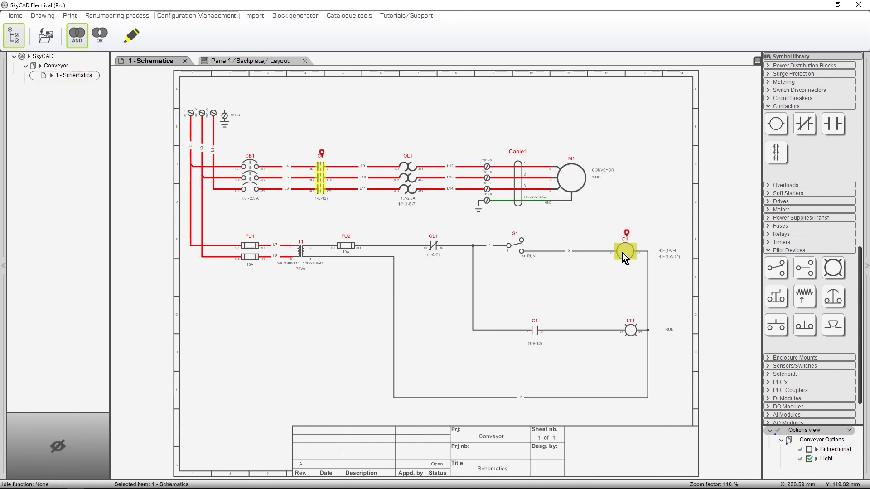
- Compare the schematic with the Light option alone and with the Bidirectional option alone
click(809, 450)
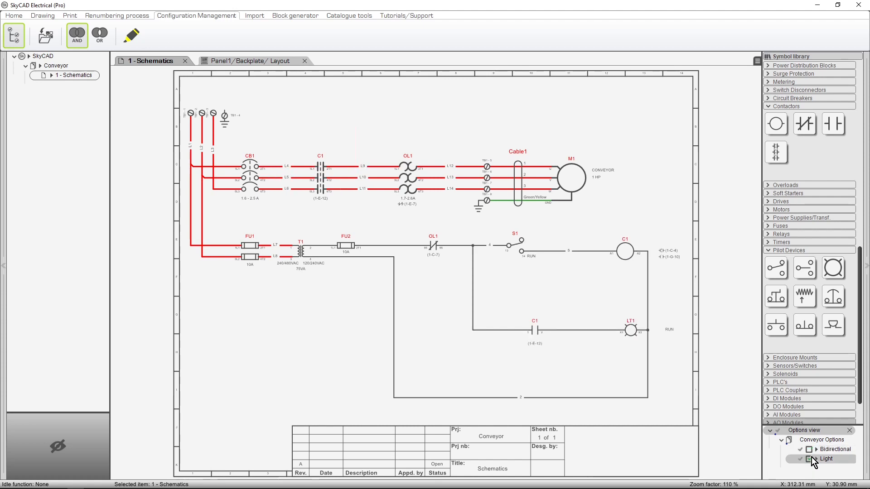
click(809, 449)
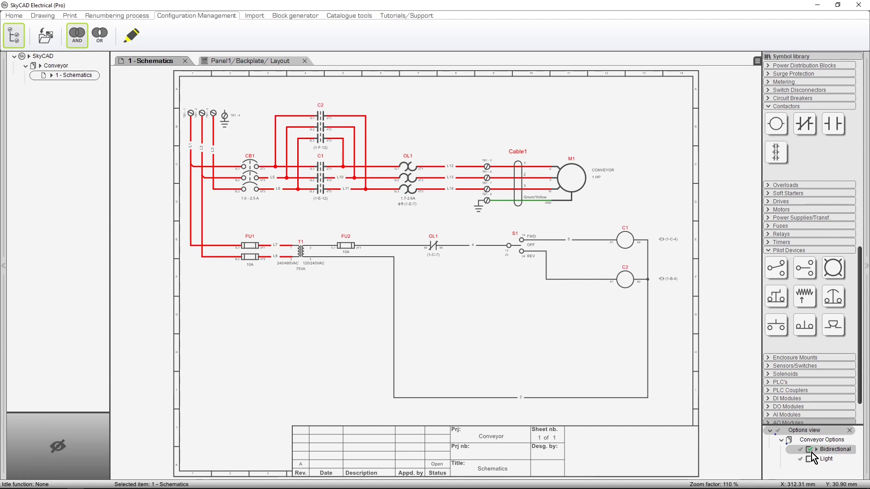
- Activate Light together with Bidirectional, place a normally open contact below contact C1 and link it to coil C2
click(810, 460)
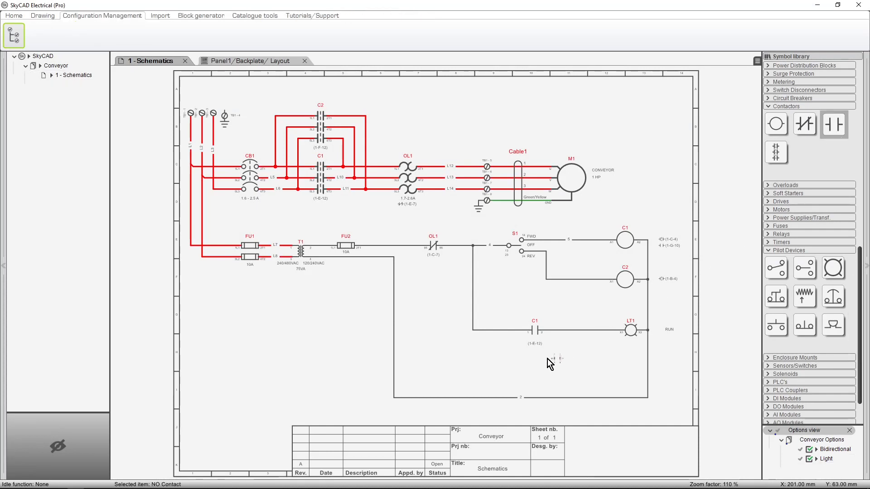
click(532, 364)
right_click(531, 364)
click(589, 265)
click(625, 280)
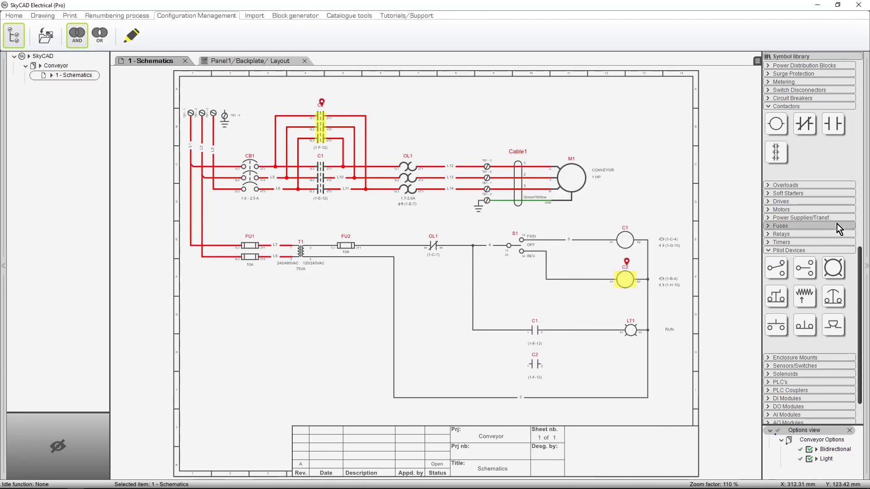
- Wire contact C2 in parallel with contact C1 in the pilot light branch using control connections
click(863, 229)
click(810, 181)
click(564, 329)
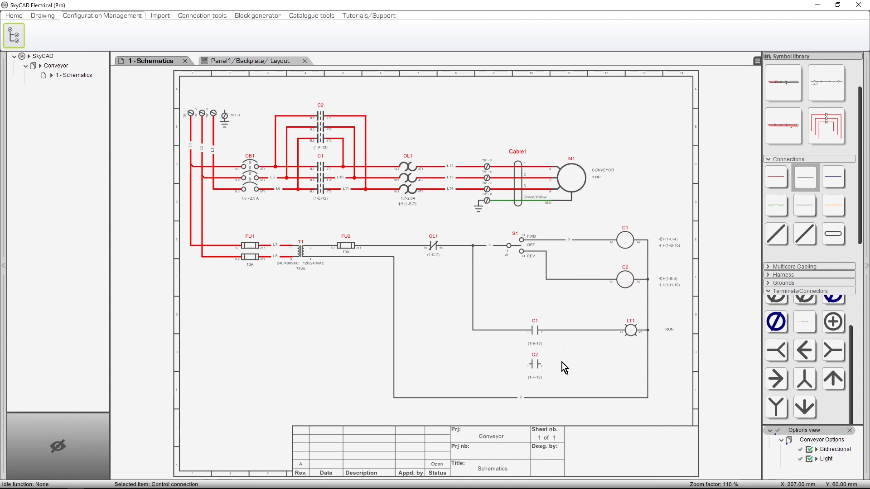
click(561, 364)
click(473, 363)
click(473, 330)
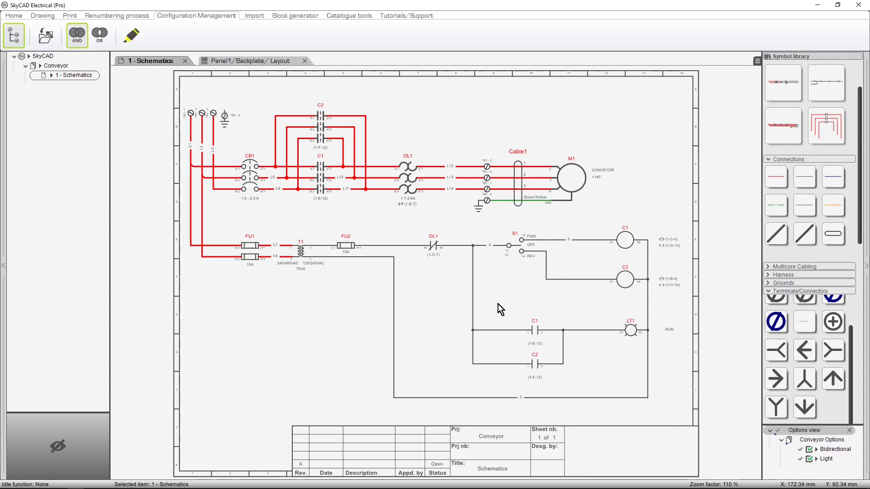
- Toggle the Bidirectional and Light options to check the schematic for each option alone and both together
click(810, 451)
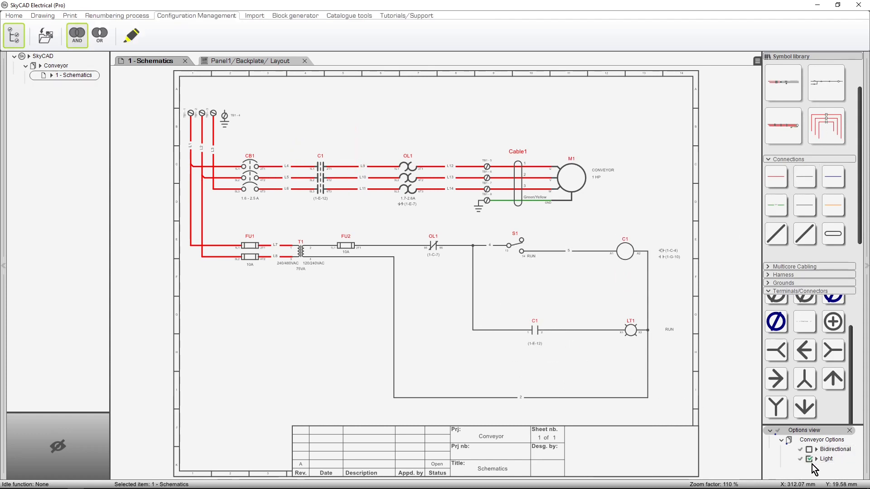
click(812, 452)
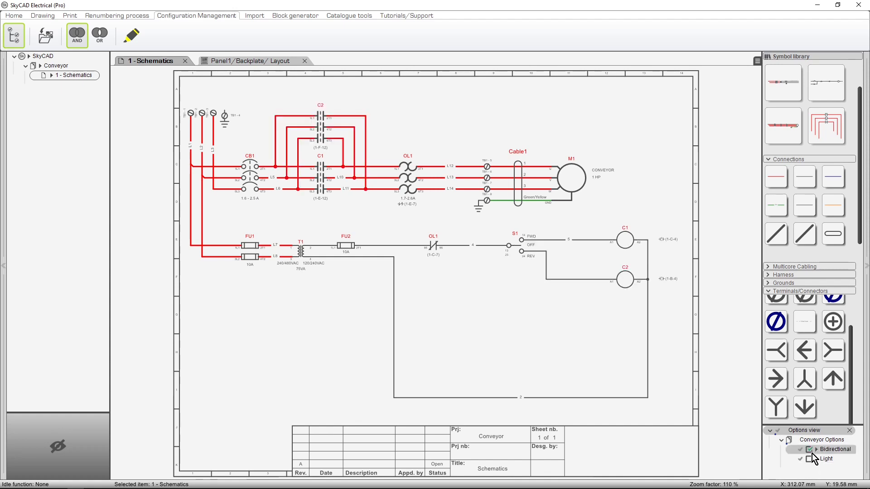
click(812, 462)
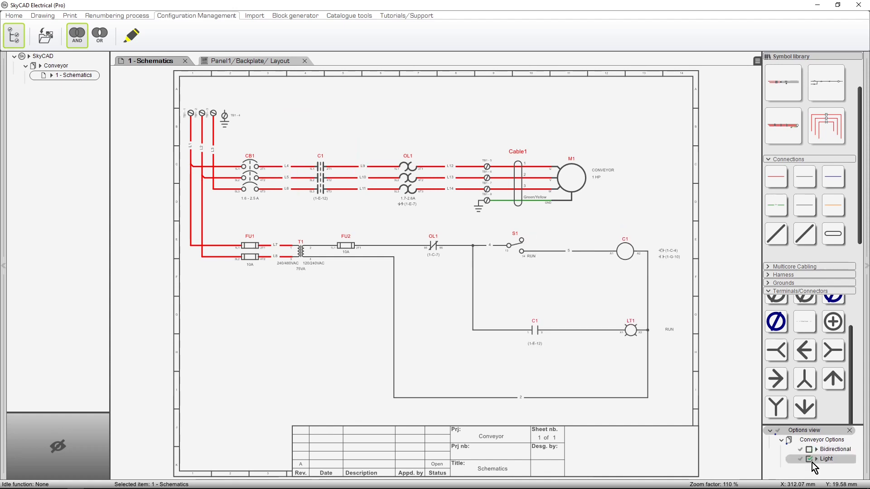
click(812, 454)
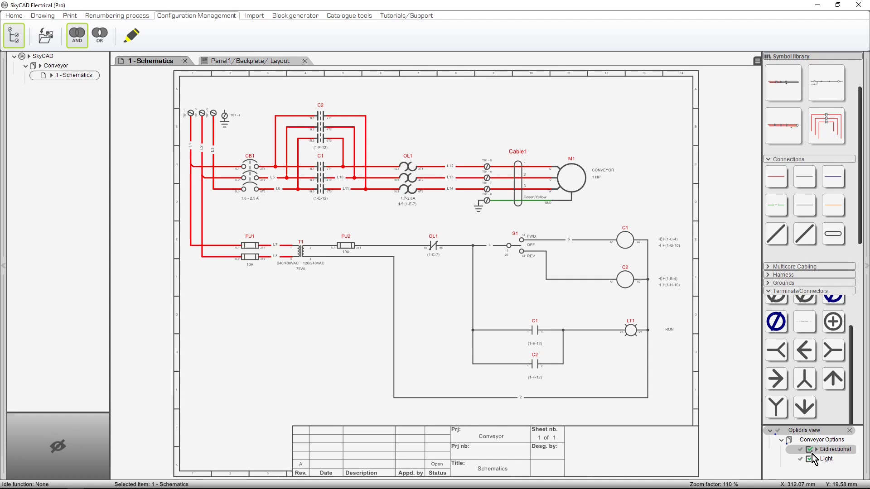
- Turn off the Light option and highlight the elements that belong to the Bidirectional option
click(811, 458)
click(831, 453)
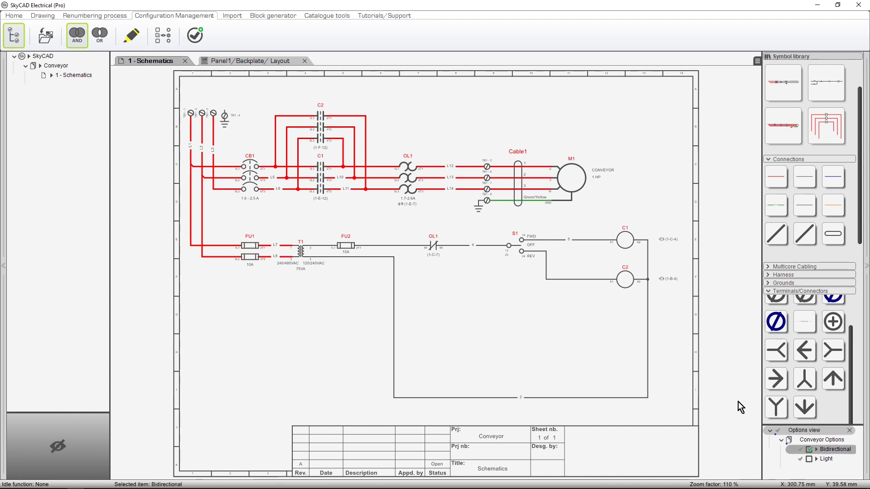
click(132, 44)
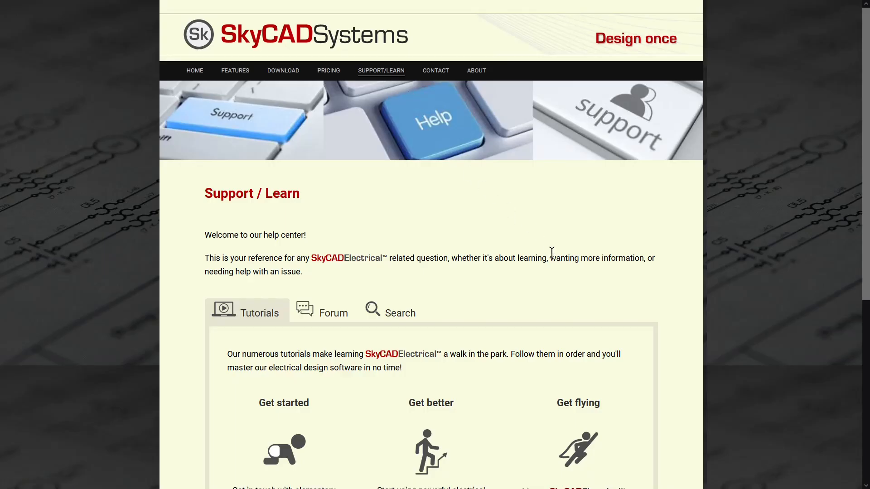
- Switch to the SkyCAD Systems website and look over the tutorials on the Support / Learn page
scroll(561, 272, down, 3)
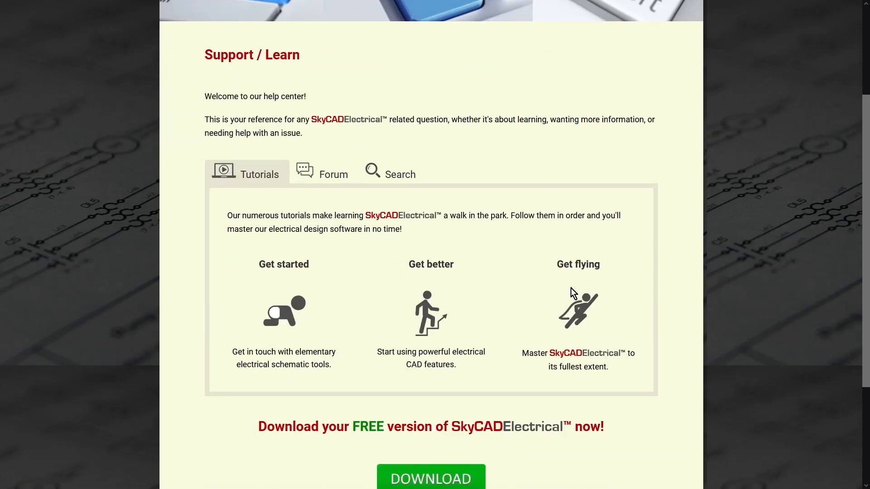